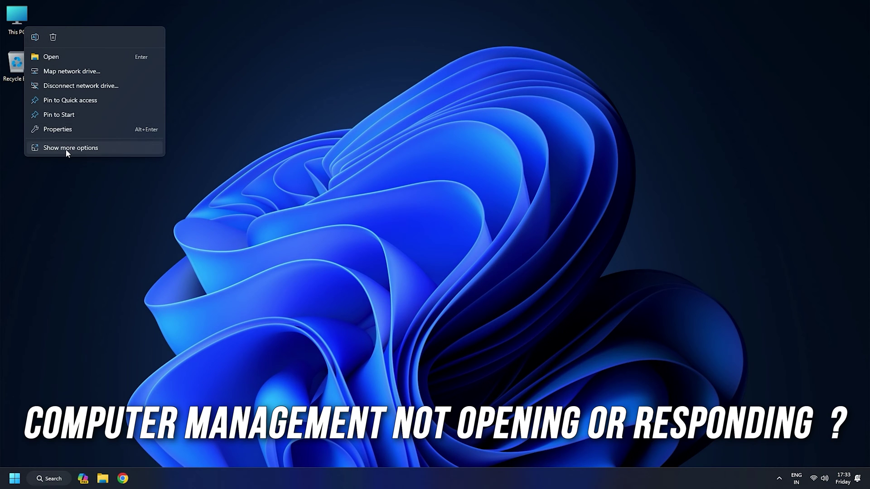
Step: Try opening Computer Management through This PC's Manage option, which fails with a 'Windows cannot find' error
{"action": "left_click", "coordinate": [66, 148]}
{"action": "left_click", "coordinate": [77, 53]}
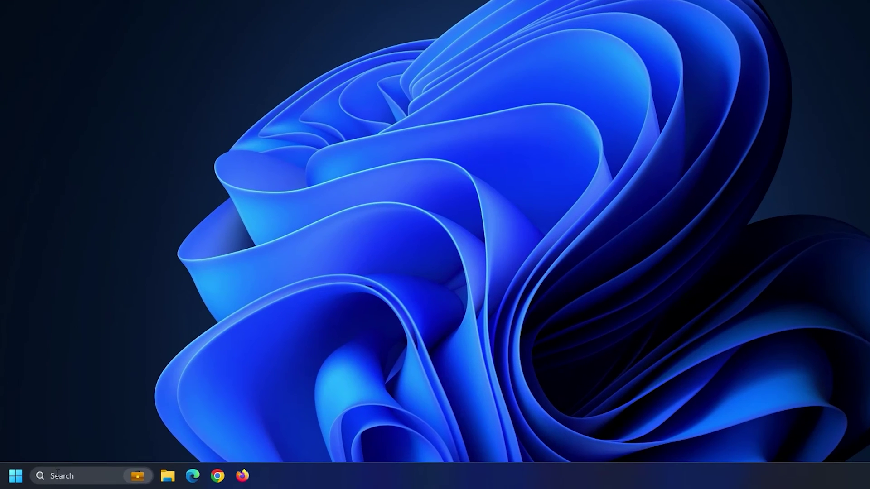
Step: Launch Command Prompt as administrator from a 'cmd' search and run sfc /scannow
{"action": "left_click", "coordinate": [48, 480]}
{"action": "type", "text": "cmd"}
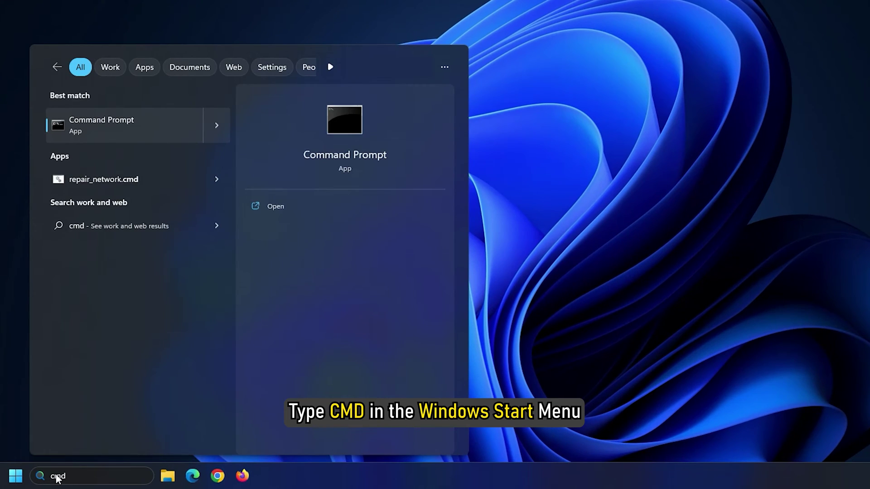
{"action": "right_click", "coordinate": [191, 123]}
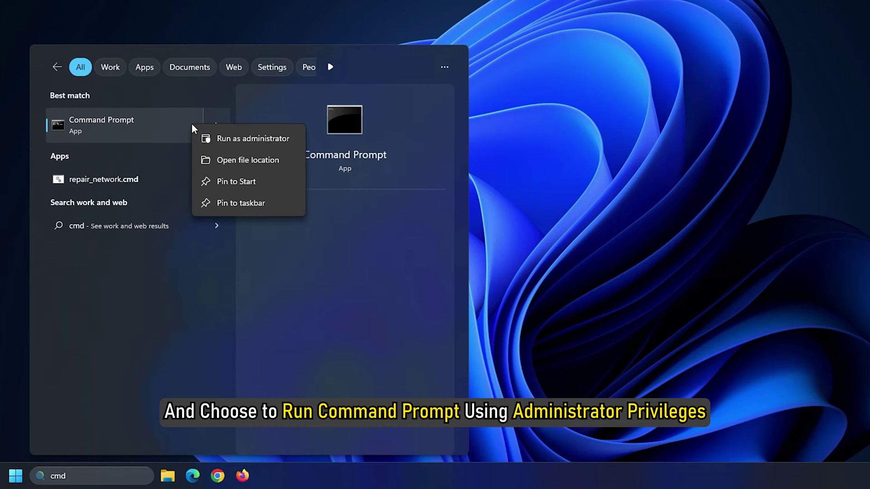
{"action": "left_click", "coordinate": [249, 139]}
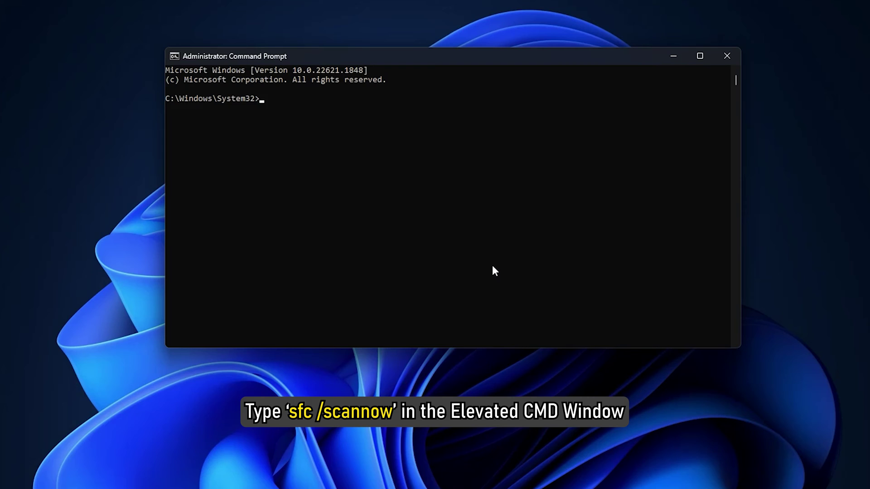
{"action": "type", "text": "sfc /scannow"}
{"action": "key", "text": "Return"}
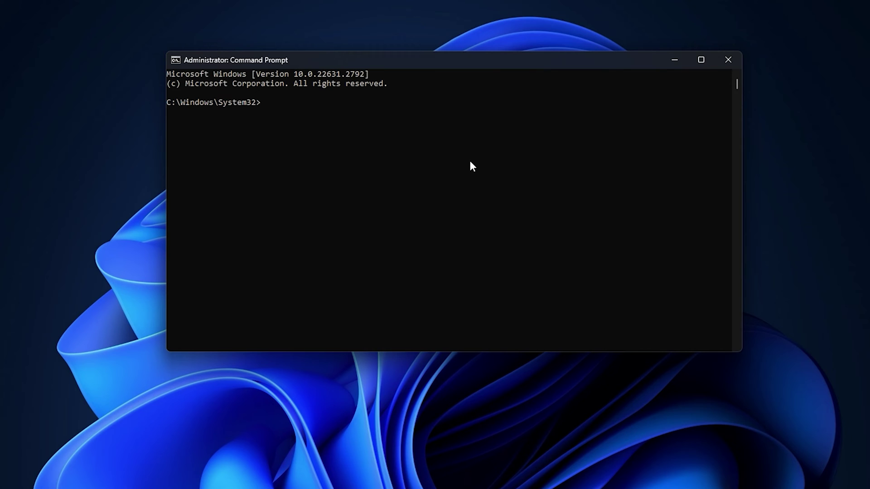
Step: Run dism.exe /online /cleanup-image /restorehealth in the elevated Command Prompt
{"action": "type", "text": "dism.ex"}
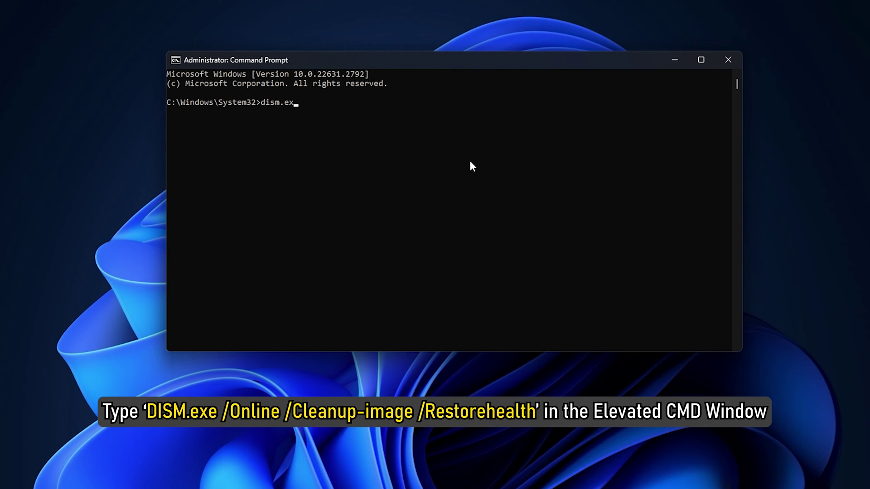
{"action": "type", "text": "e /online /cleanup-image"}
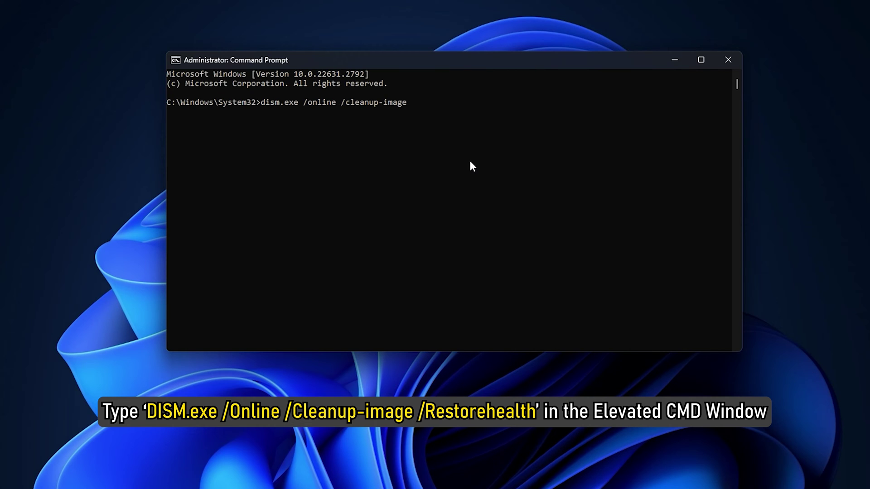
{"action": "type", "text": " /restorehealth"}
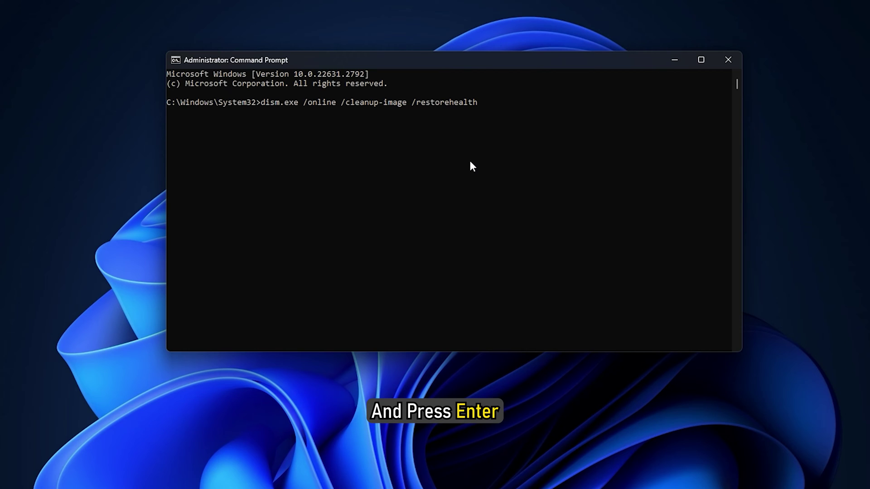
{"action": "key", "text": "Return"}
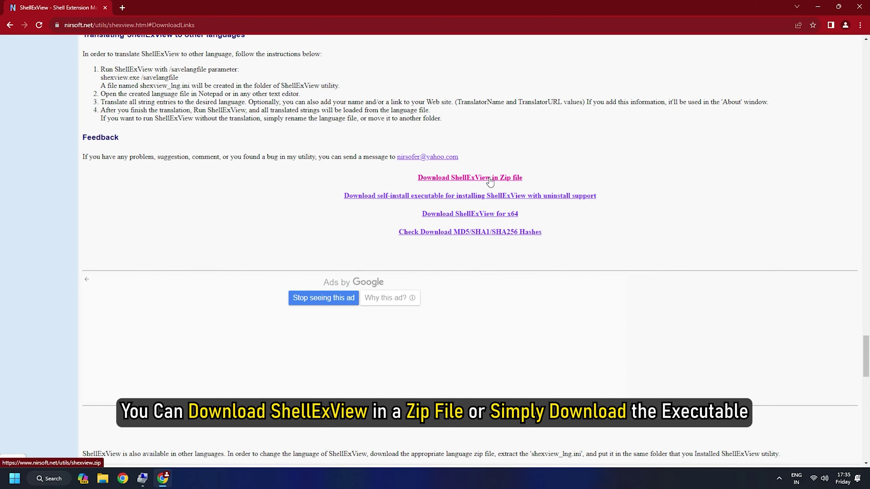
Step: Download ShellExView as shexview-x64.zip from the NirSoft page
{"action": "left_click", "coordinate": [489, 178]}
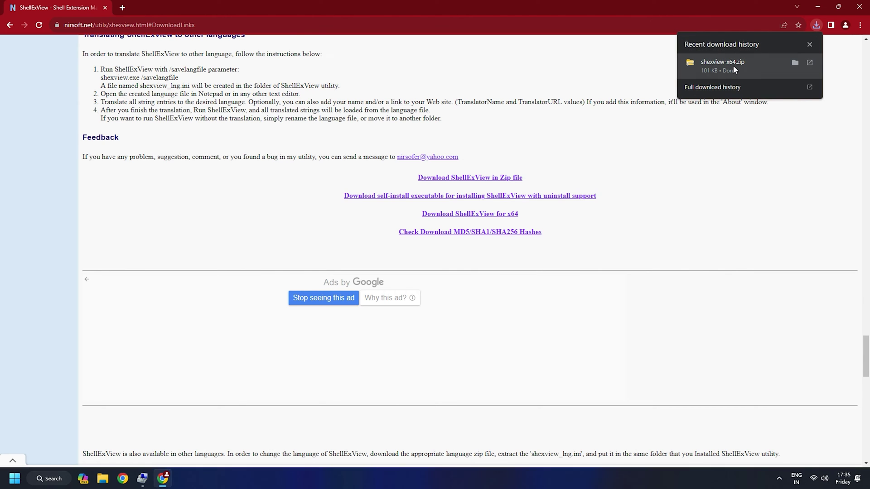
Step: Open shexview-x64.zip from Chrome's downloads and run the shexview application inside it
{"action": "left_click", "coordinate": [732, 66]}
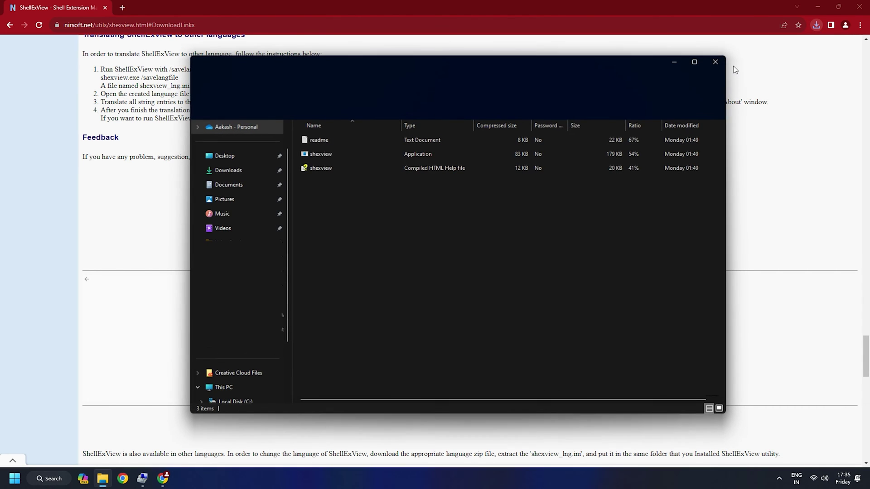
{"action": "left_click", "coordinate": [419, 156]}
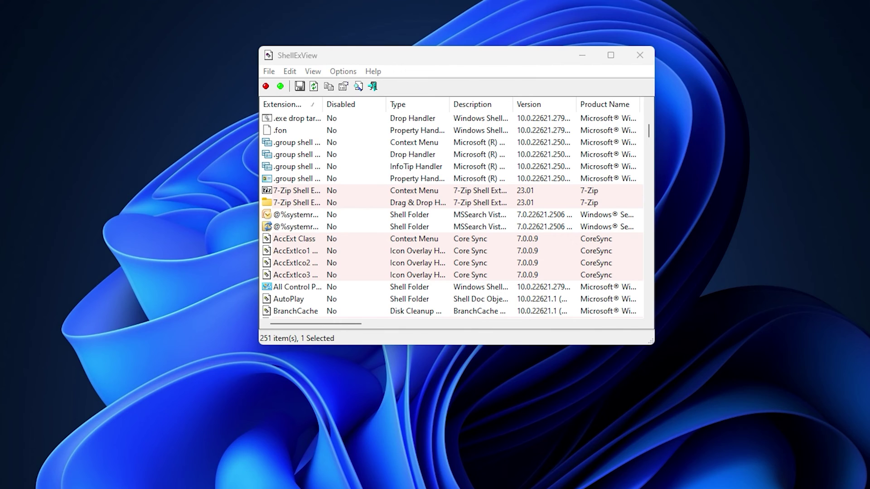
Step: Disable the 7-Zip shell extension entries with File > Disable Selected Items, confirming with Yes
{"action": "left_click", "coordinate": [434, 188]}
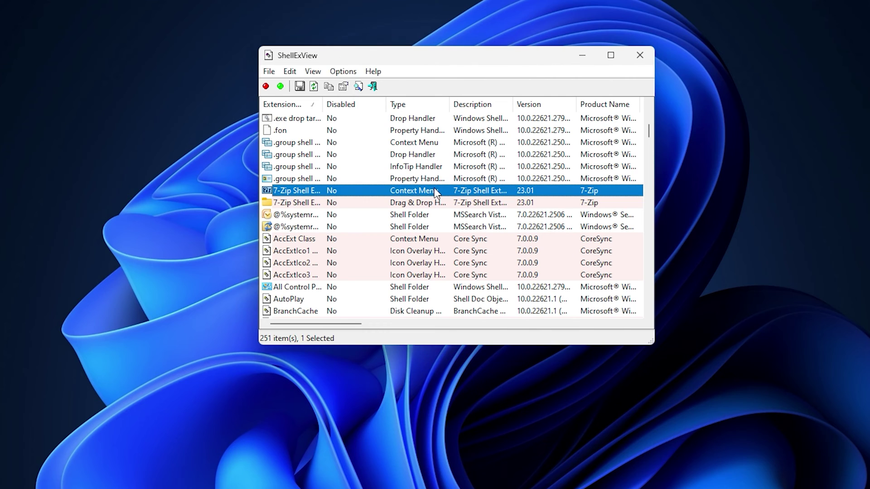
{"action": "left_click", "coordinate": [270, 73]}
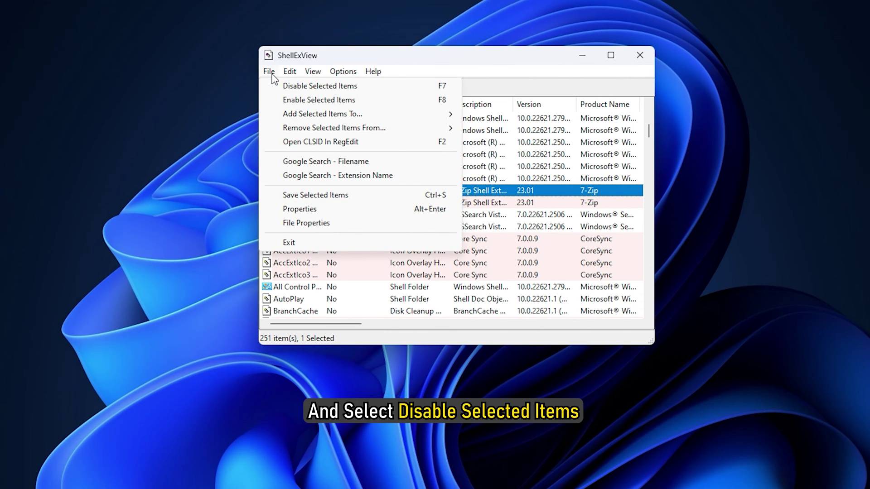
{"action": "left_click", "coordinate": [297, 87]}
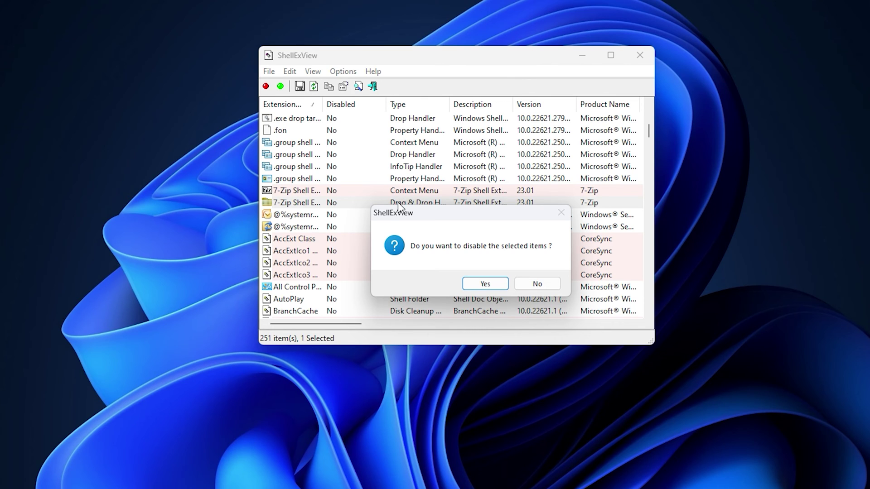
{"action": "left_click", "coordinate": [482, 286]}
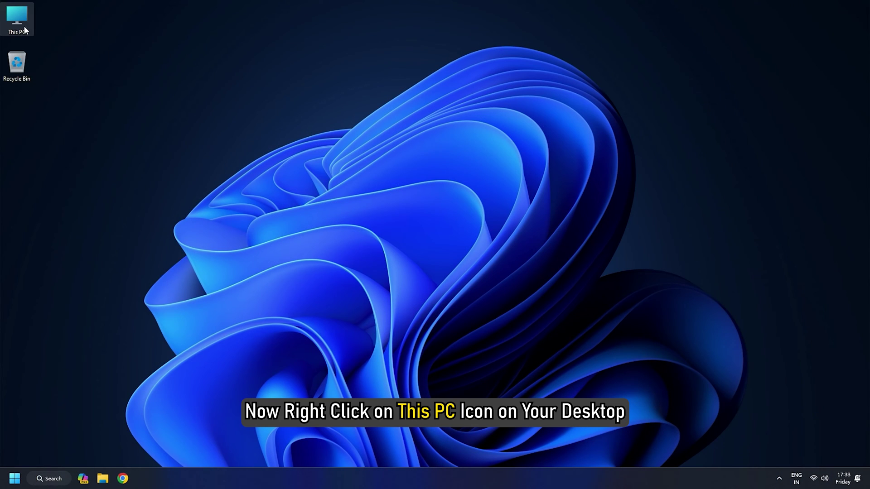
Step: Choose Manage from This PC's full context menu, which now opens Computer Management
{"action": "right_click", "coordinate": [24, 28]}
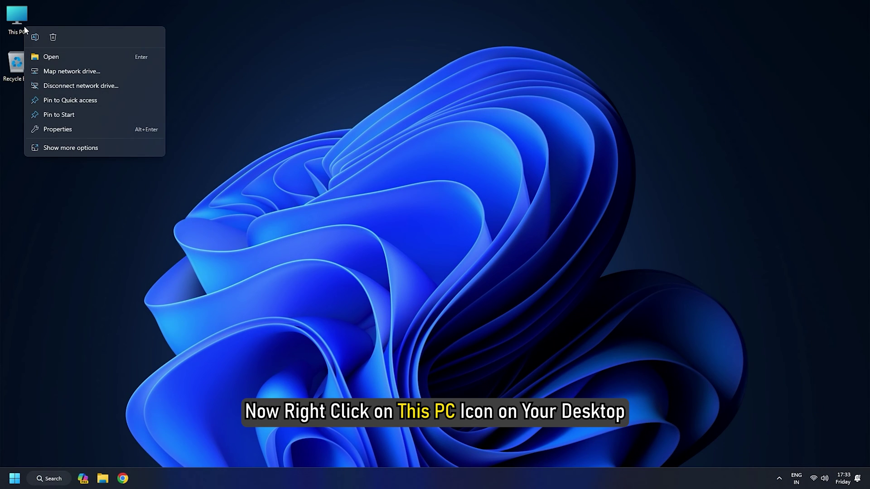
{"action": "left_click", "coordinate": [66, 149]}
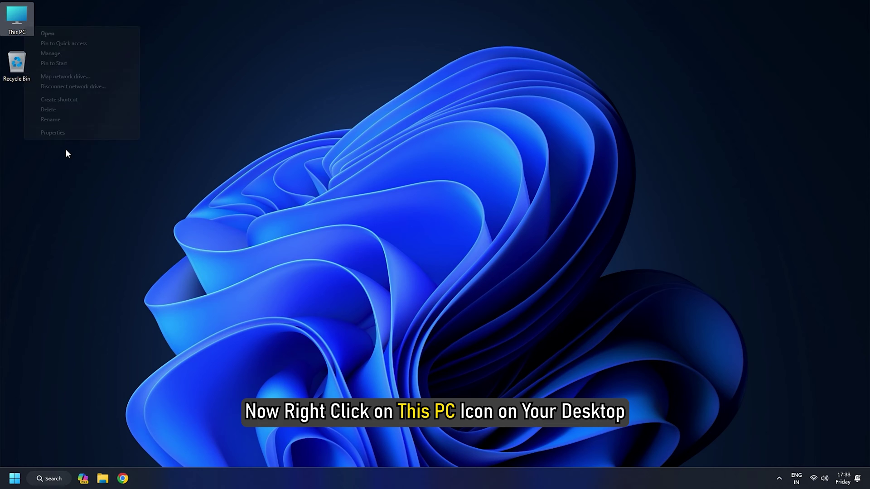
{"action": "left_click", "coordinate": [78, 54]}
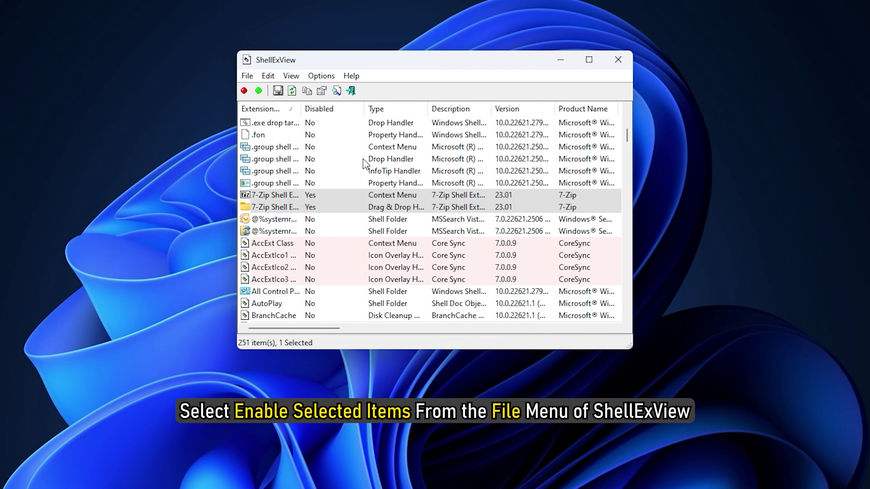
Step: Re-enable the 7-Zip Context Menu extension with File > Enable Selected Items, confirming with Yes
{"action": "left_click", "coordinate": [348, 196]}
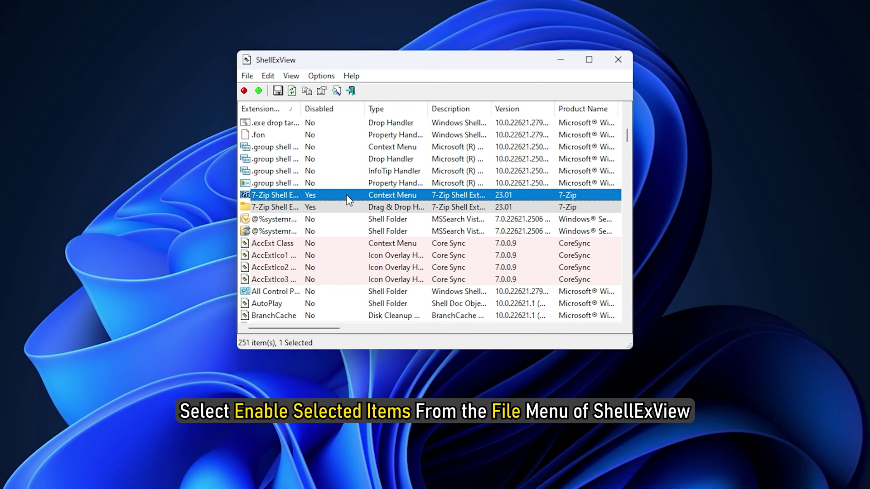
{"action": "left_click", "coordinate": [243, 77]}
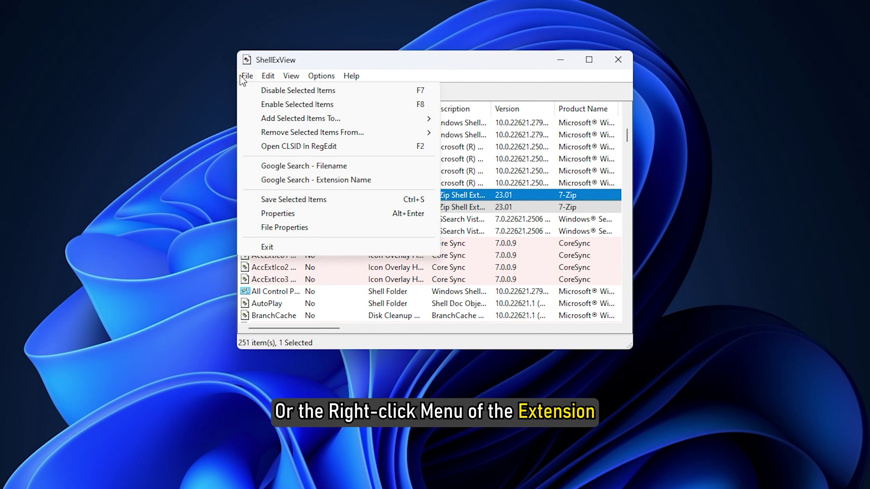
{"action": "left_click", "coordinate": [297, 104]}
{"action": "left_click", "coordinate": [445, 304]}
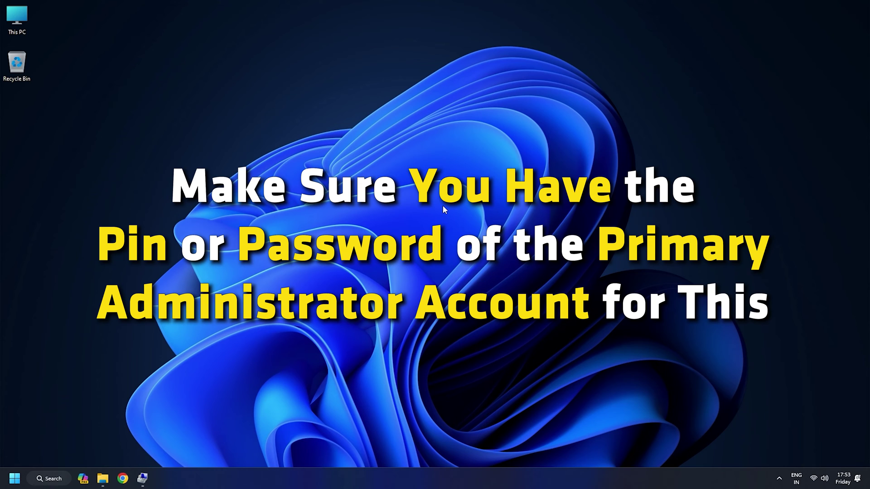
Step: Open Control Panel from search and reach the Administrator account's Change account type options
{"action": "key", "text": "super"}
{"action": "type", "text": "comtrol"}
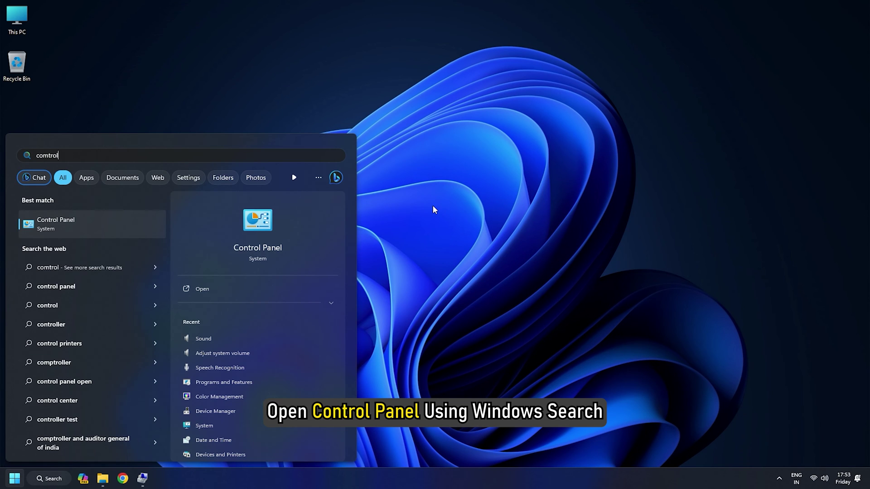
{"action": "left_click", "coordinate": [90, 226]}
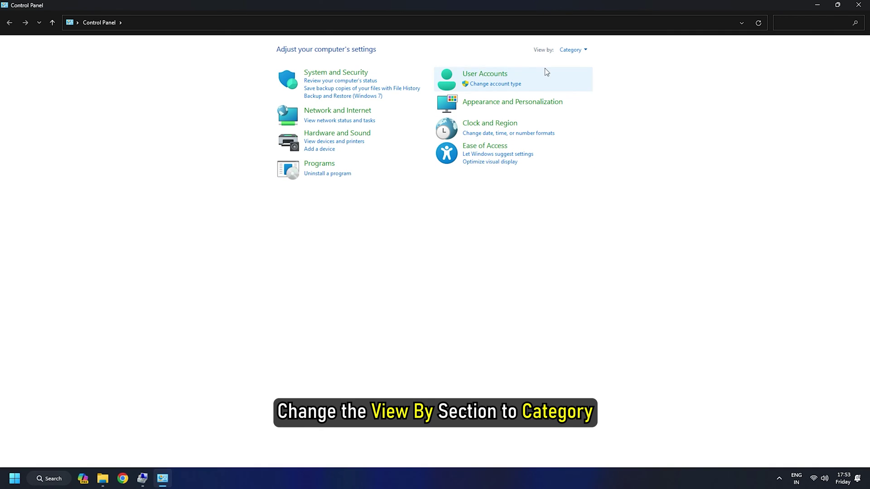
{"action": "left_click", "coordinate": [495, 86]}
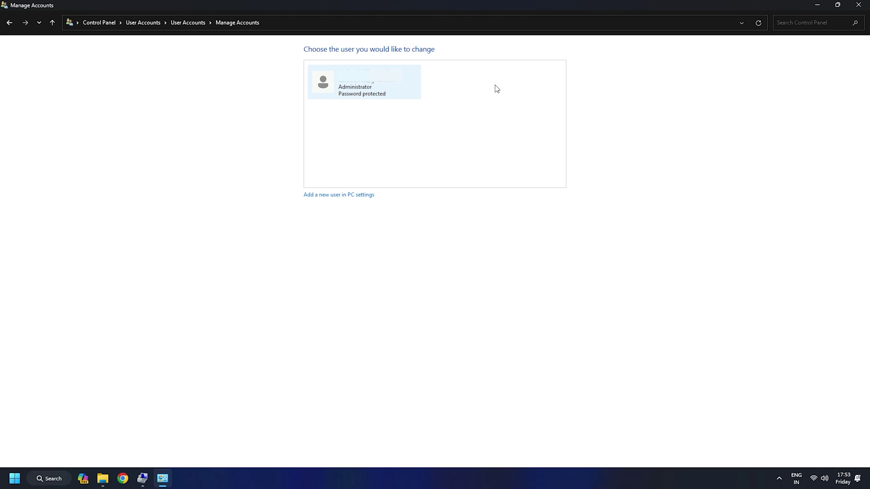
{"action": "left_click", "coordinate": [350, 86]}
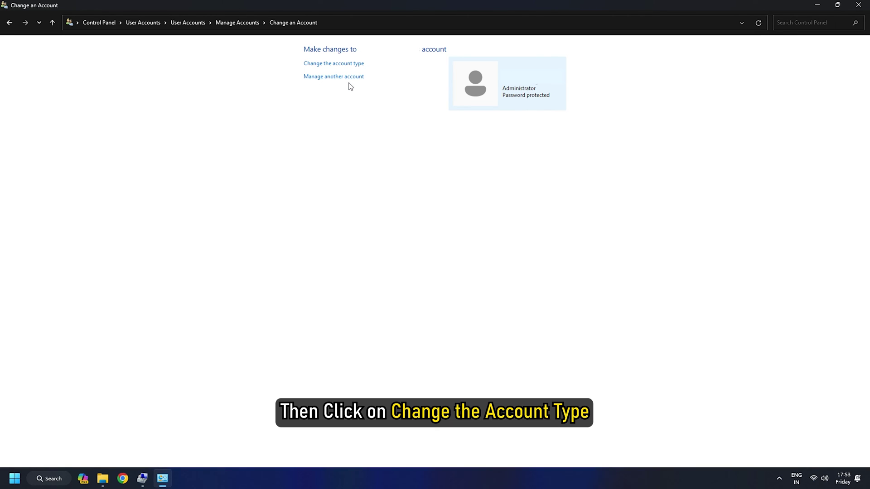
{"action": "left_click", "coordinate": [347, 64]}
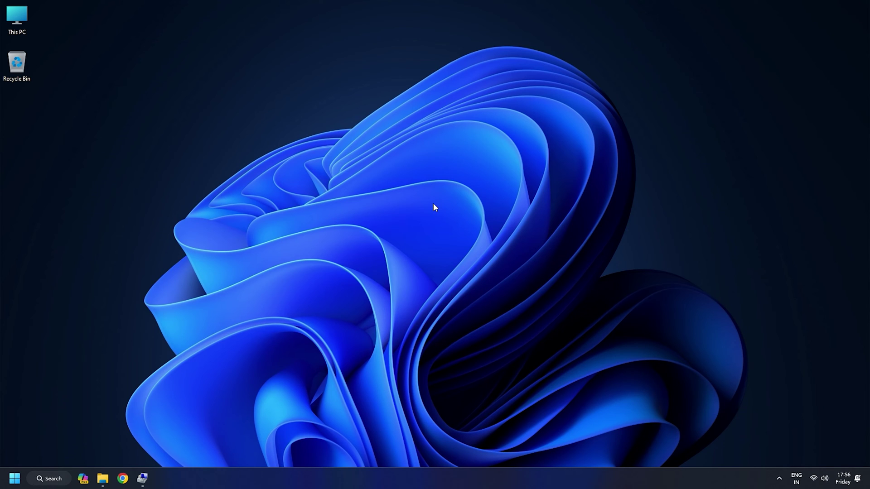
Step: Browse in File Explorer to the C:\Windows\System32 folder
{"action": "key", "text": "super+e"}
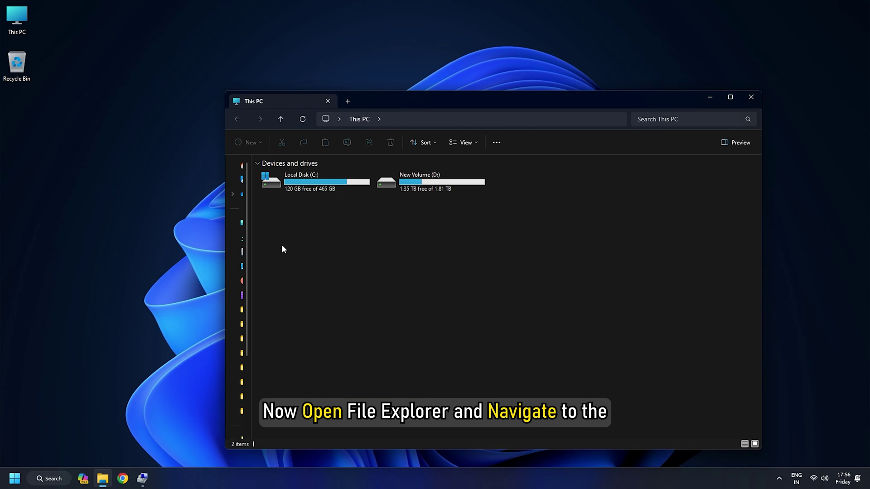
{"action": "double_click", "coordinate": [339, 190]}
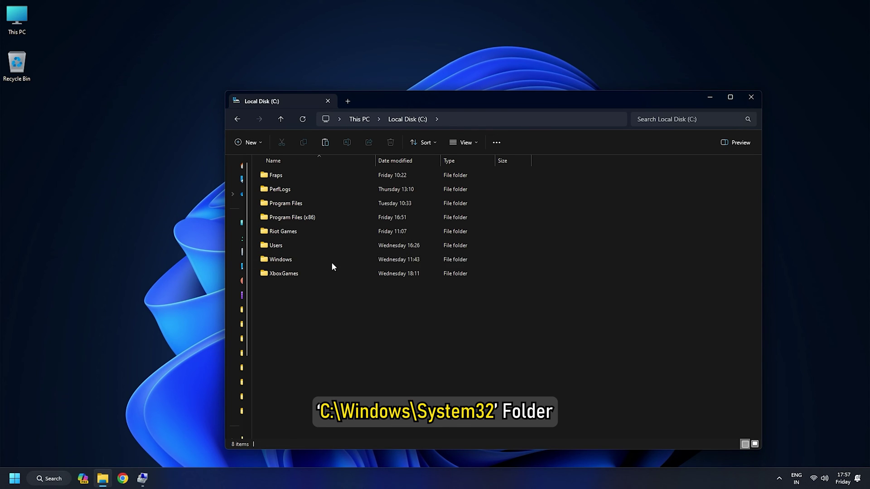
{"action": "double_click", "coordinate": [332, 262]}
{"action": "scroll", "coordinate": [333, 258], "scroll_direction": "down", "scroll_amount": 15}
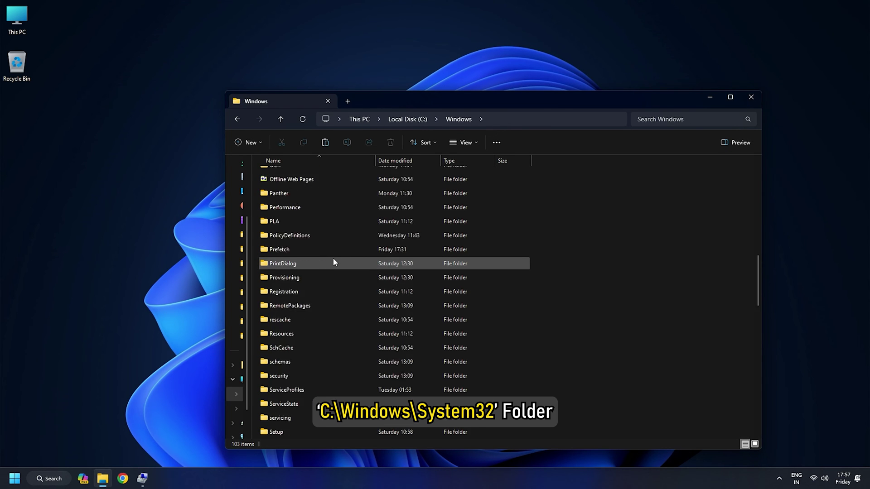
{"action": "scroll", "coordinate": [334, 251], "scroll_direction": "down", "scroll_amount": 7}
{"action": "double_click", "coordinate": [336, 246]}
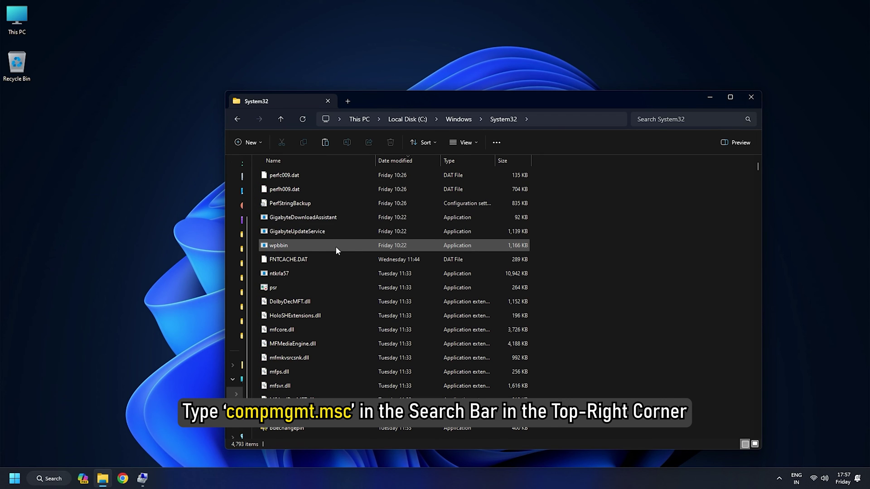
Step: Search System32 for compmgmt.msc and send a shortcut to it to the Desktop
{"action": "left_click", "coordinate": [664, 120]}
{"action": "type", "text": "com"}
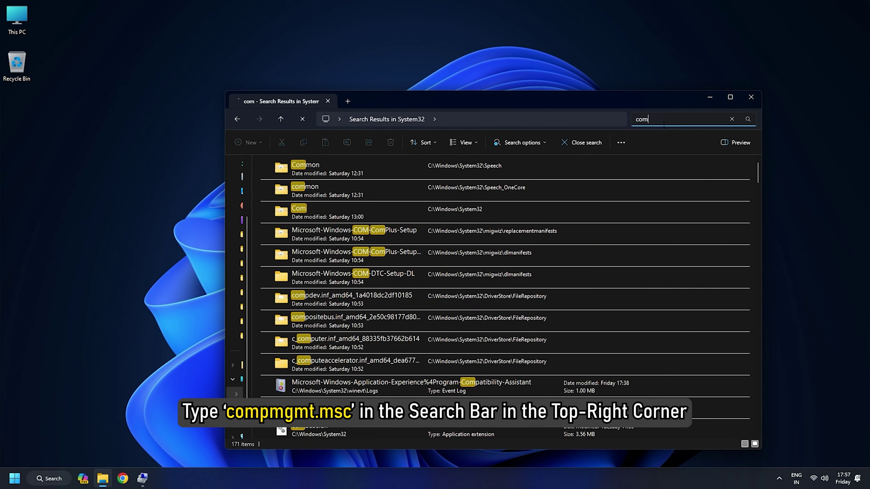
{"action": "type", "text": "pmgmt"}
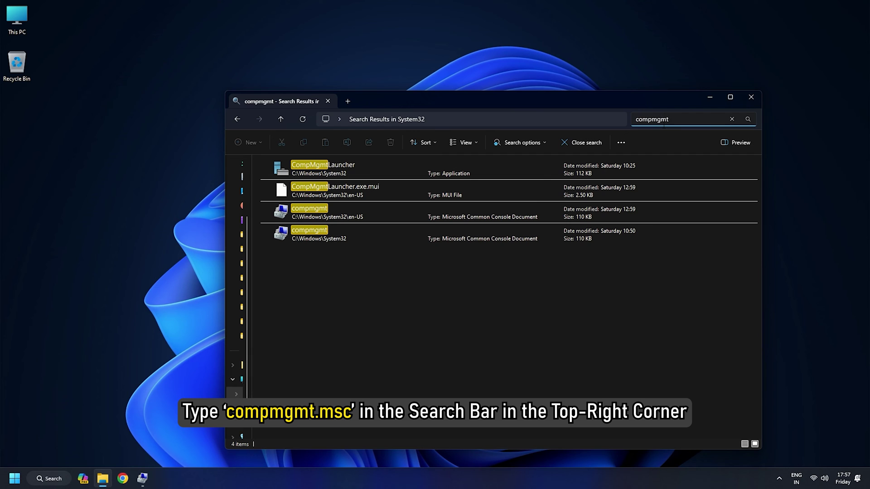
{"action": "type", "text": ".msc"}
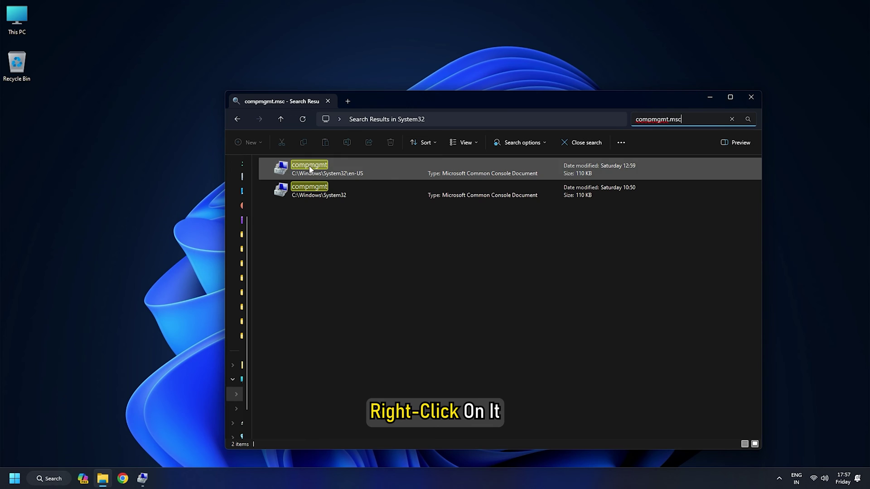
{"action": "right_click", "coordinate": [311, 168]}
{"action": "left_click", "coordinate": [383, 345]}
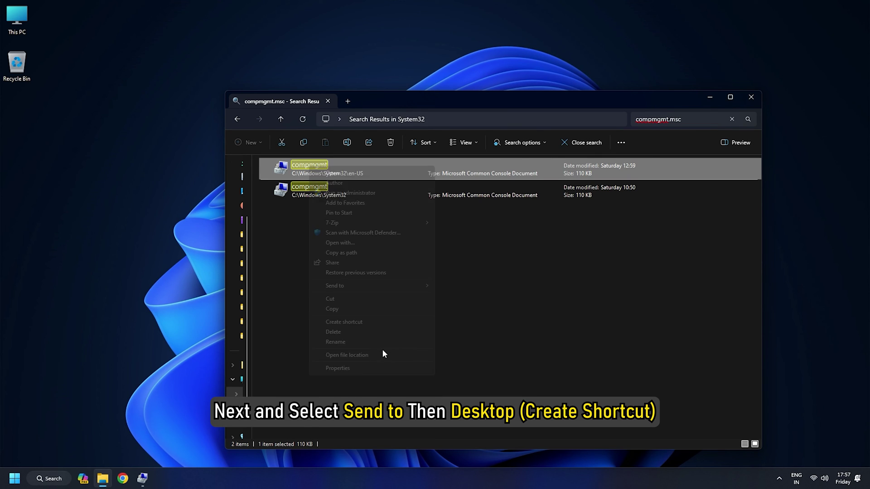
{"action": "mouse_move", "coordinate": [399, 286]}
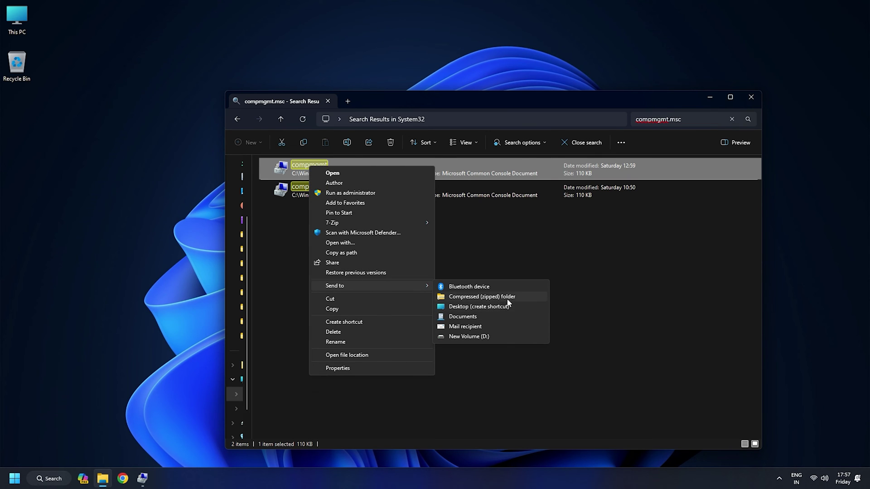
{"action": "left_click", "coordinate": [505, 303]}
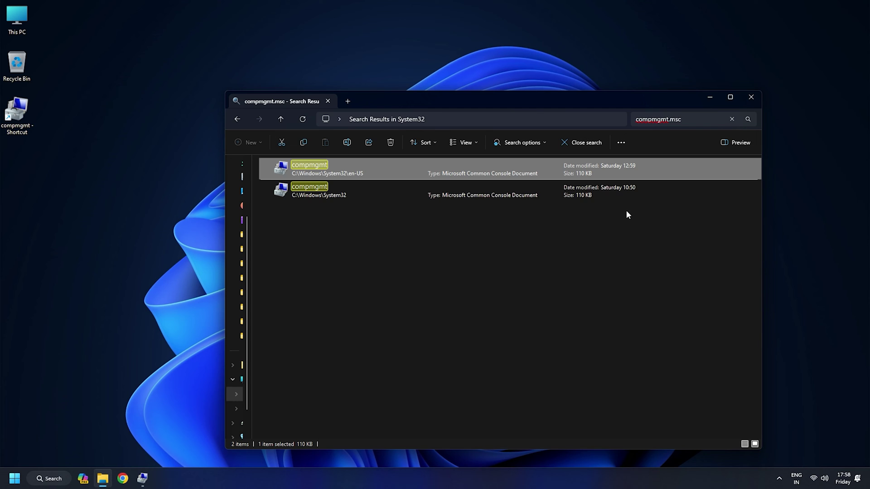
Step: Rename the desktop compmgmt shortcut to 'Computer Management' and cut it
{"action": "left_click", "coordinate": [701, 98]}
{"action": "left_click", "coordinate": [27, 121]}
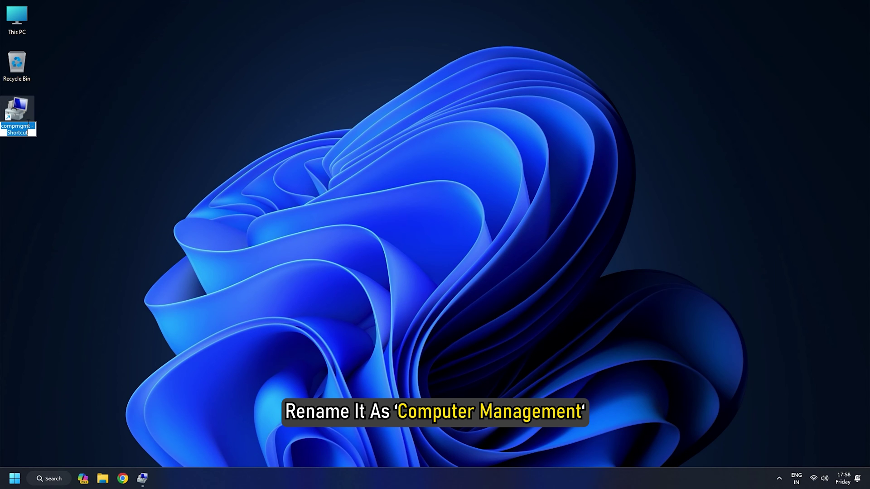
{"action": "type", "text": "Computer Management"}
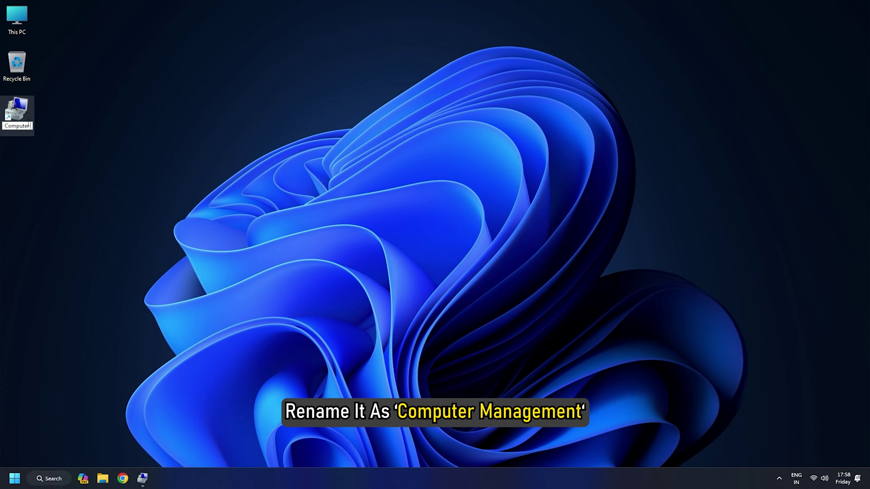
{"action": "key", "text": "Return"}
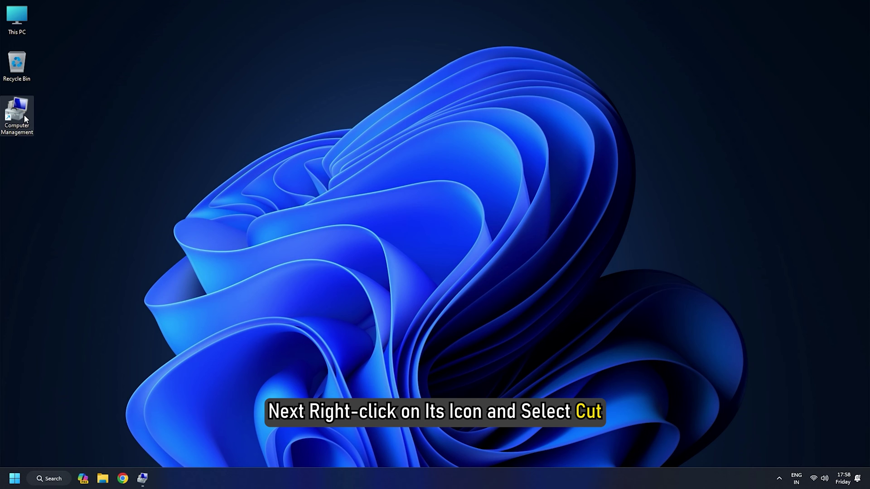
{"action": "right_click", "coordinate": [24, 115]}
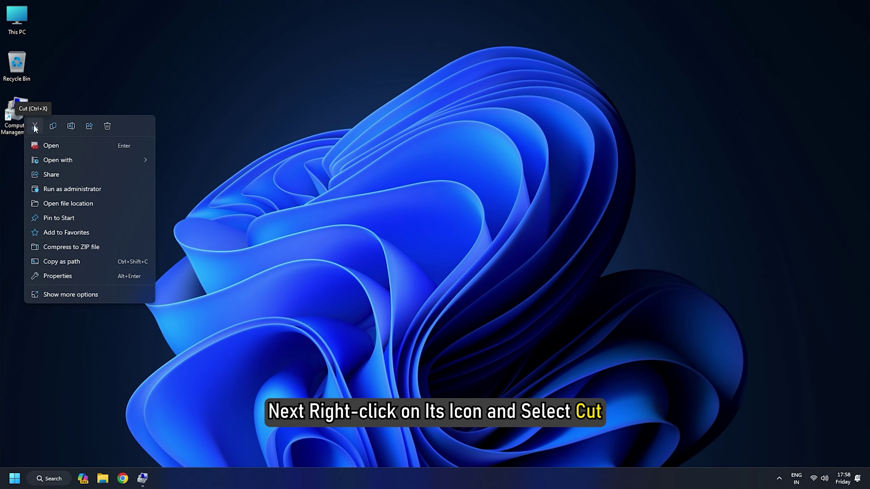
{"action": "left_click", "coordinate": [35, 127]}
Step: Turn on showing hidden items in a new File Explorer window
{"action": "key", "text": "super+e"}
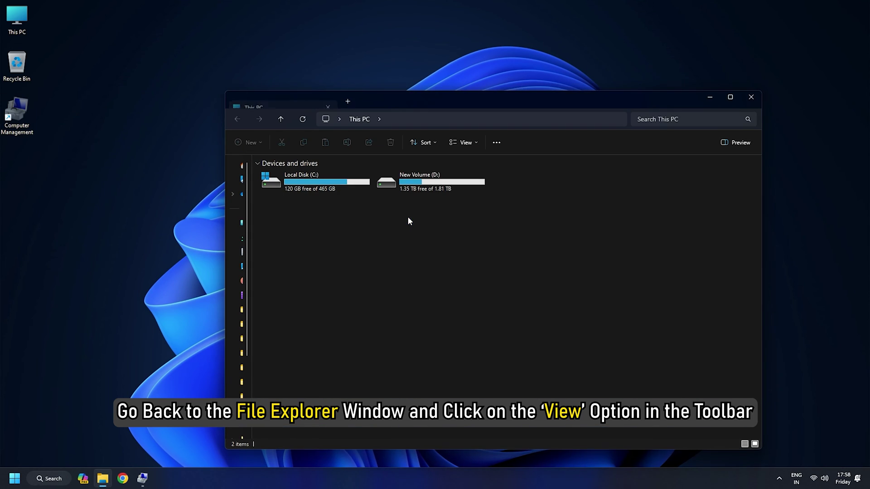
{"action": "left_click", "coordinate": [474, 145]}
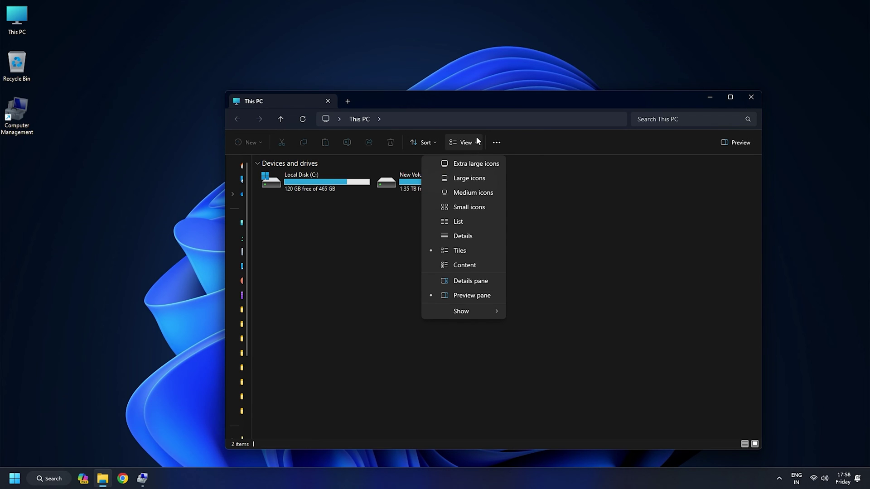
{"action": "mouse_move", "coordinate": [470, 308]}
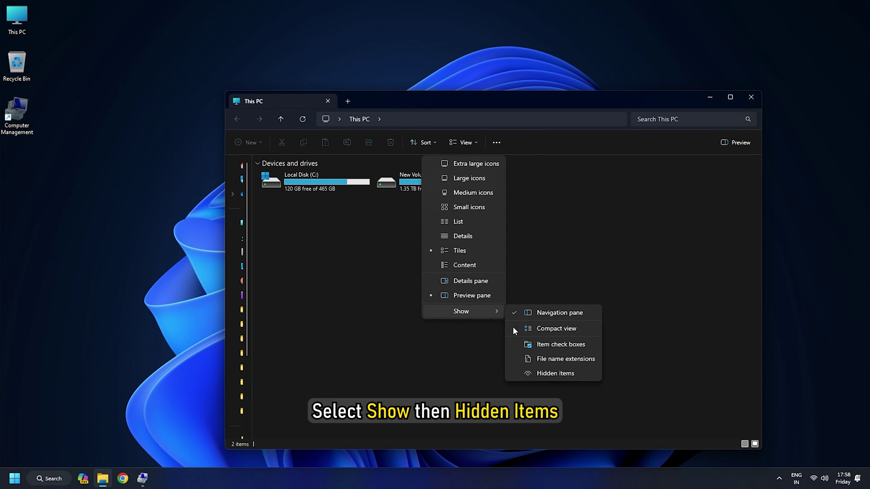
{"action": "left_click", "coordinate": [555, 373]}
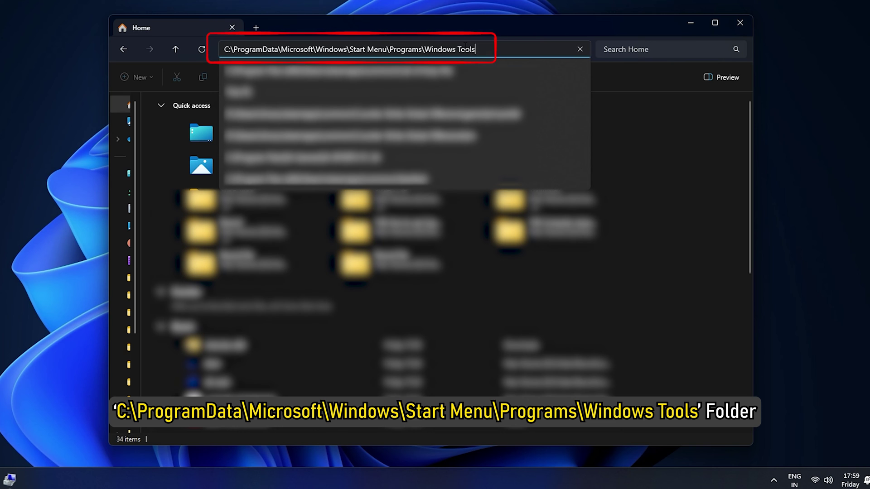
Step: Paste the shortcut into C:\ProgramData\Microsoft\Windows\Start Menu\Programs\Windows Tools
{"action": "key", "text": "Return"}
{"action": "right_click", "coordinate": [575, 186]}
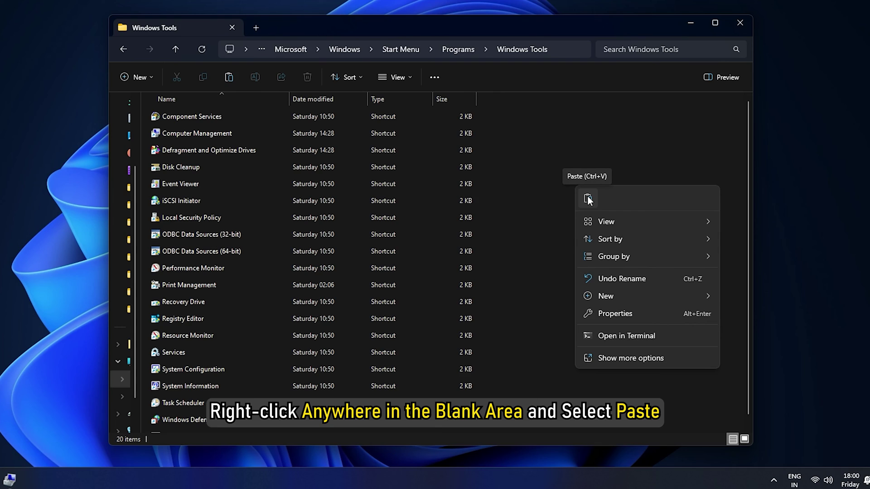
{"action": "left_click", "coordinate": [588, 196]}
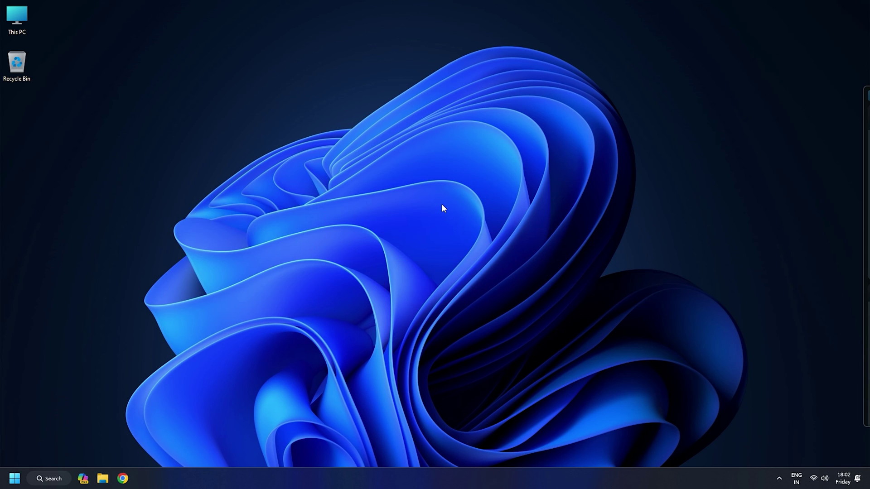
Step: Launch Task Manager from the taskbar and run compmgmt.msc as a new task
{"action": "right_click", "coordinate": [171, 483]}
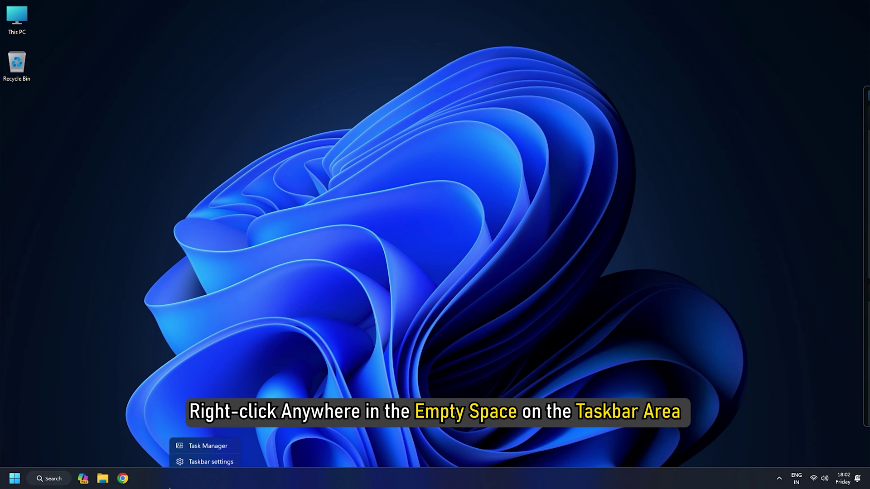
{"action": "left_click", "coordinate": [202, 446]}
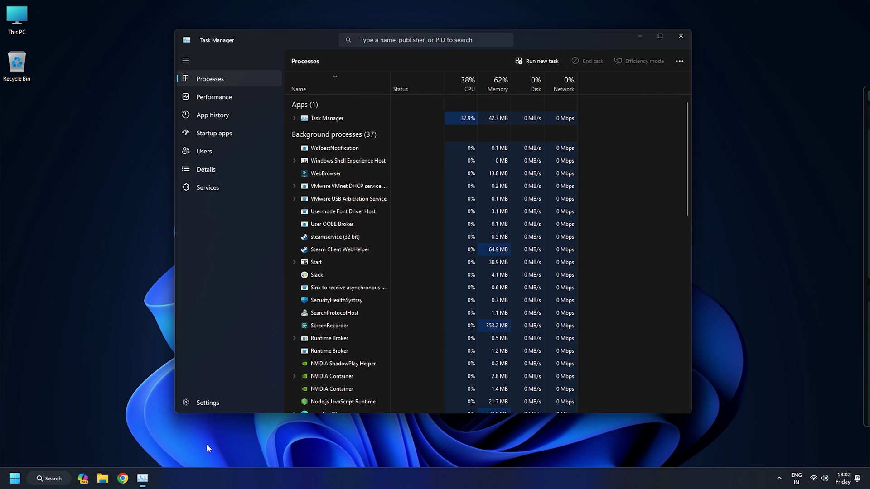
{"action": "left_click", "coordinate": [526, 61]}
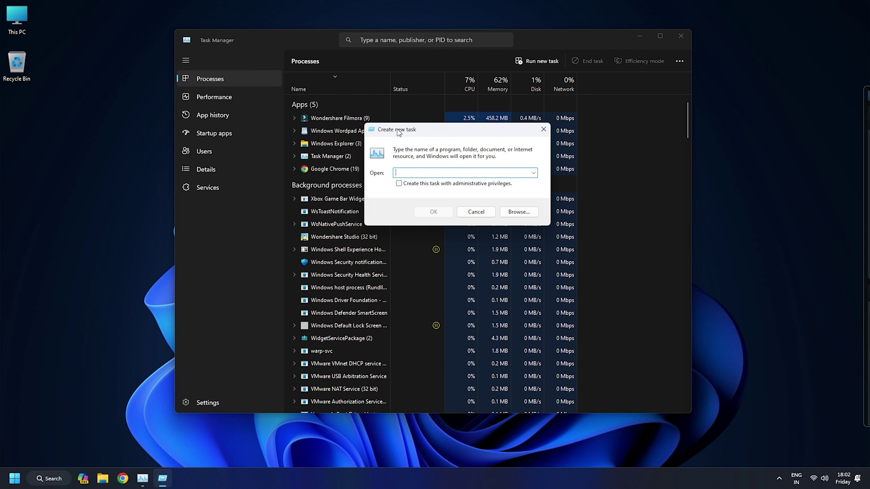
{"action": "type", "text": "compmg"}
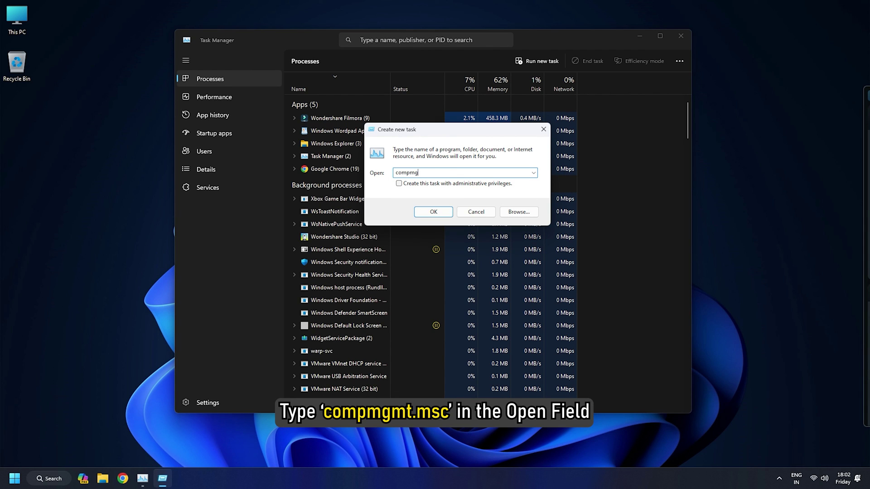
{"action": "type", "text": "mt.msc"}
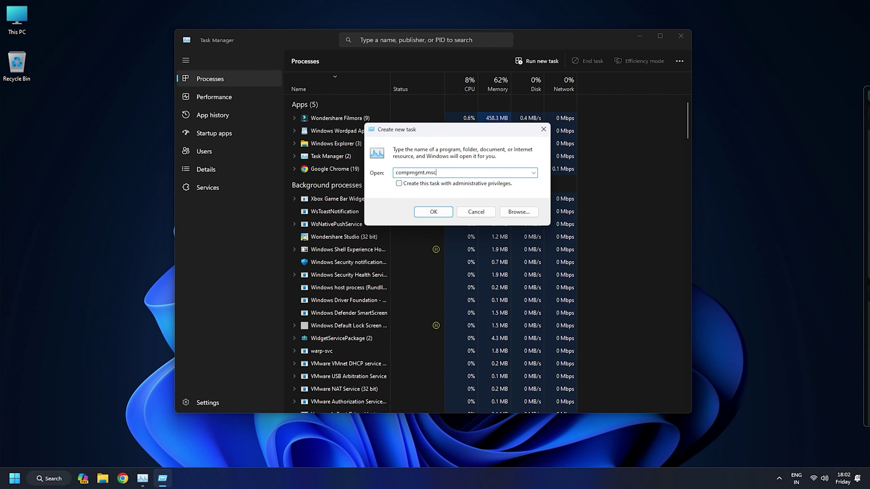
{"action": "left_click", "coordinate": [430, 212]}
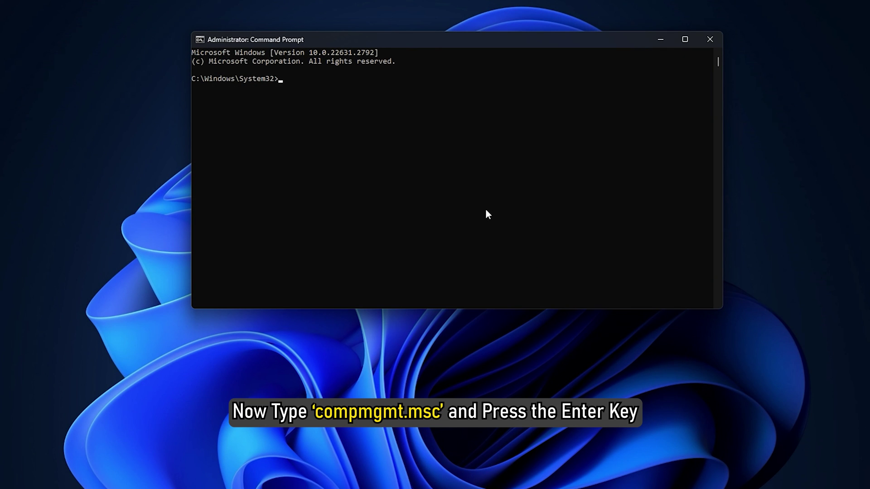
Step: Run compmgmt.msc in the administrator Command Prompt at System32
{"action": "type", "text": "compmgmt.msc"}
{"action": "key", "text": "Return"}
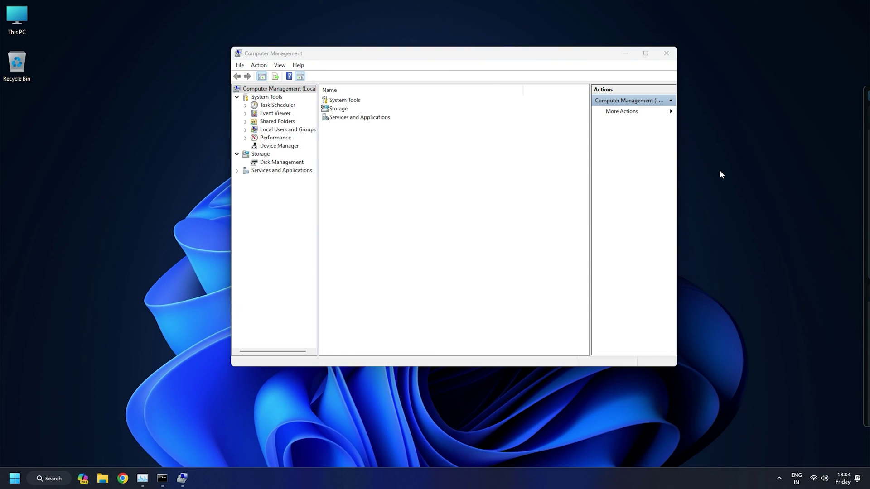